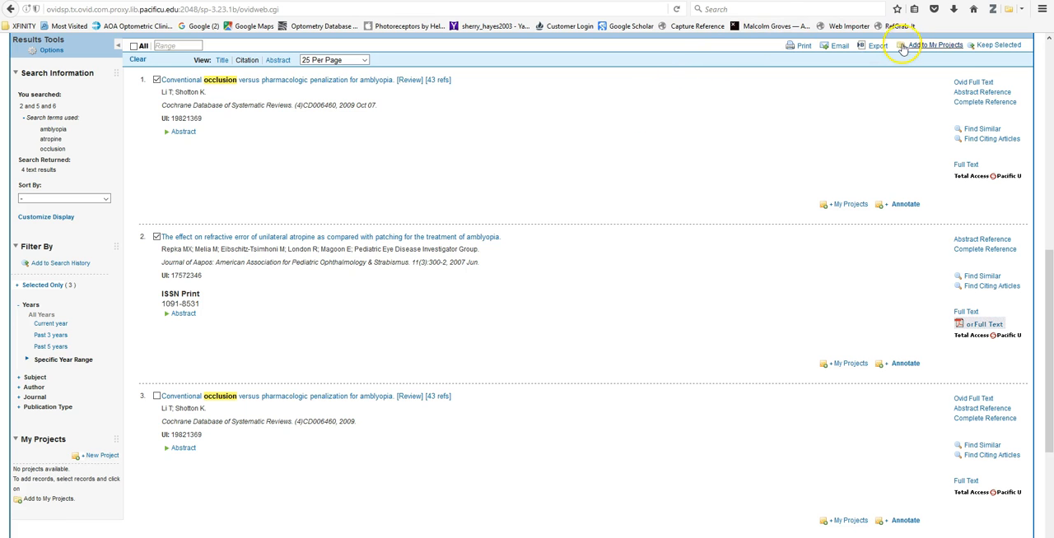
Step: Export the selected Ovid citations in RIS format with the complete reference and save the file ris.ris
left_click(870, 47)
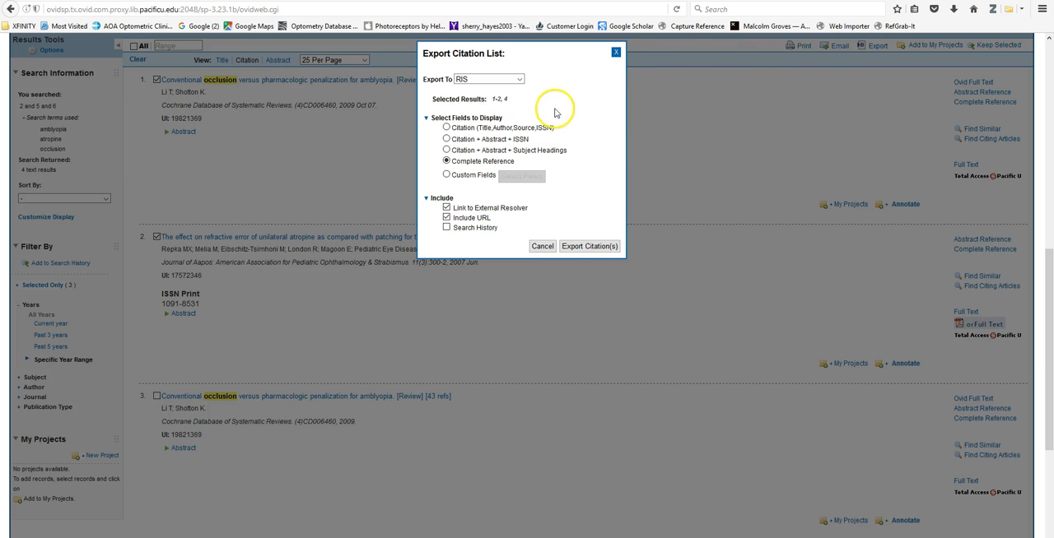
left_click(521, 80)
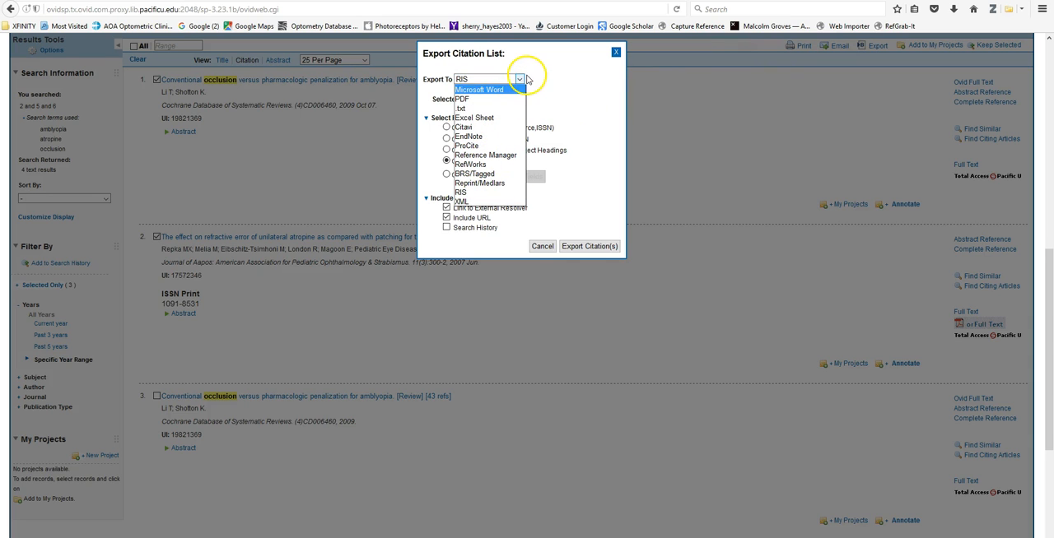
left_click(483, 80)
left_click(575, 251)
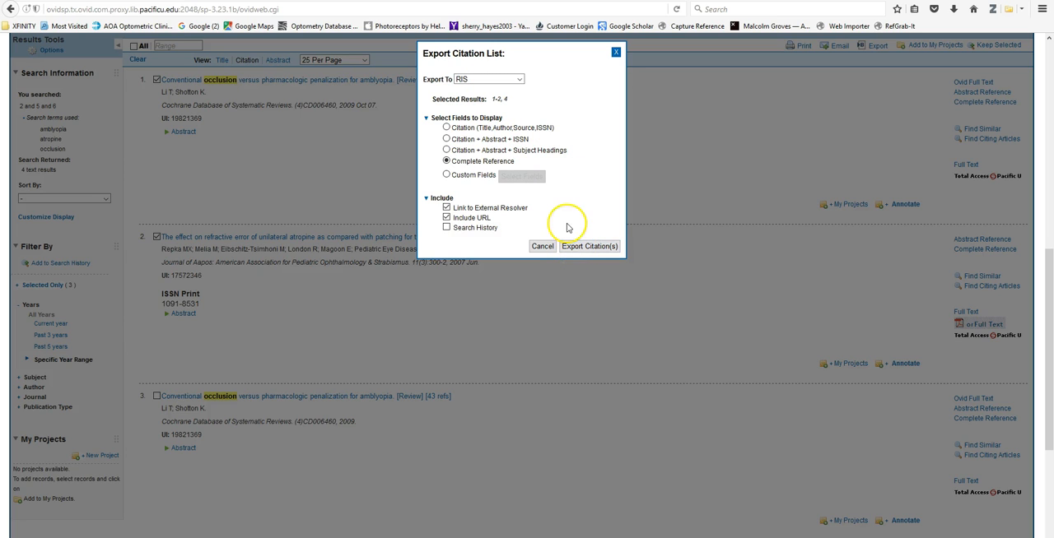
left_click(577, 247)
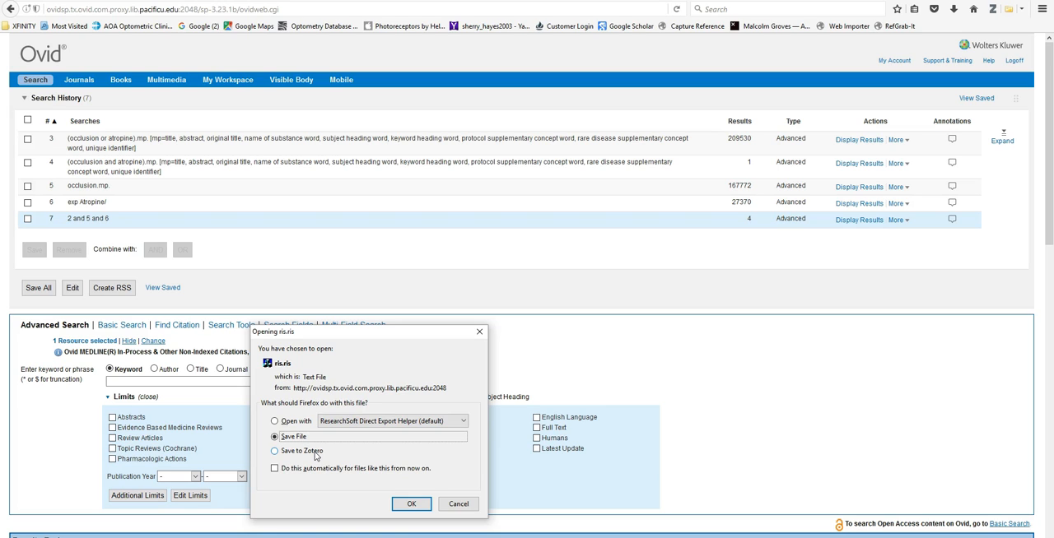
left_click(413, 505)
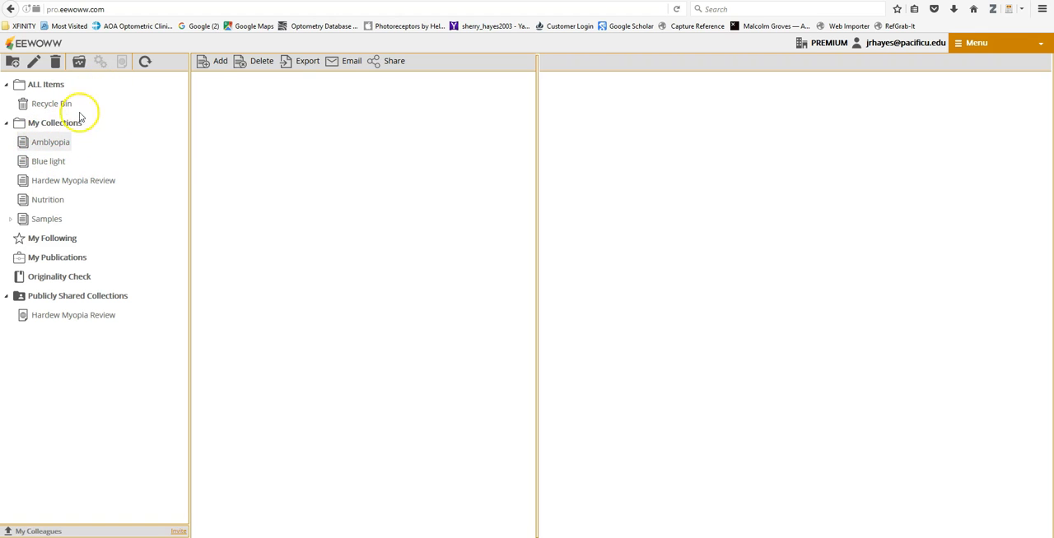
Step: Switch to EEWOWW and import the RIS file ris(3) into the Amblyopia collection, applying the new item's journal name to all conflicts
left_click(52, 159)
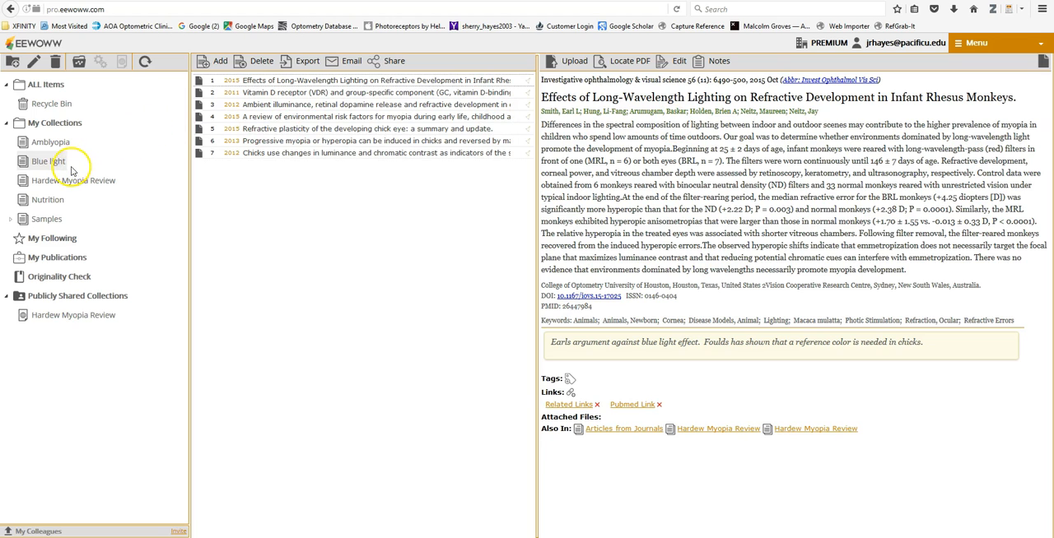
left_click(38, 146)
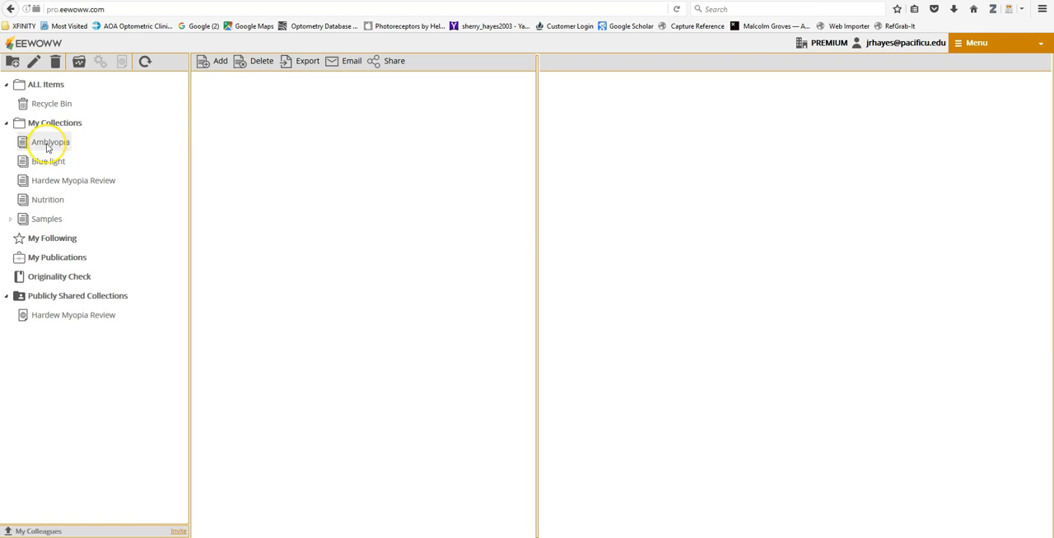
left_click(221, 62)
left_click(212, 62)
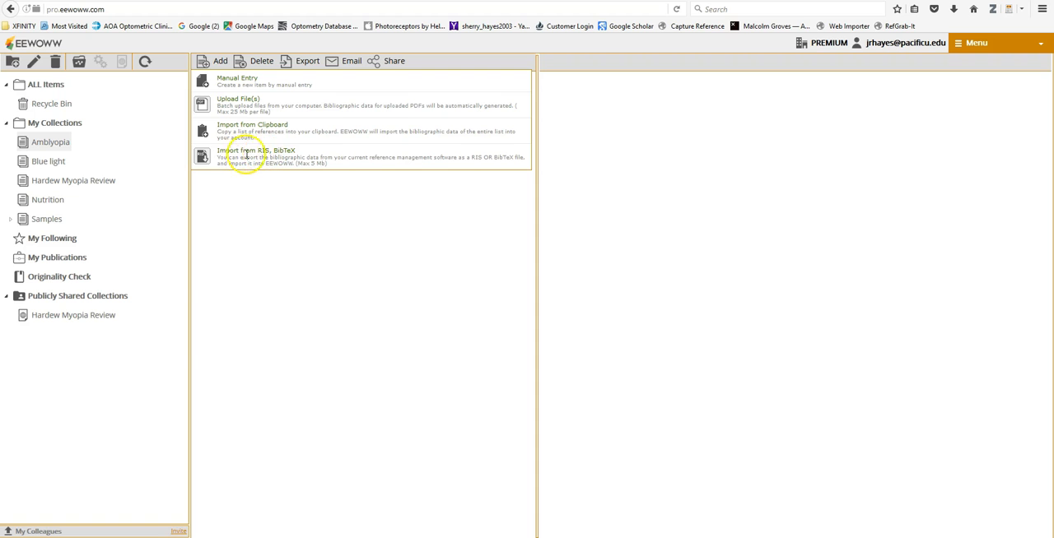
left_click(202, 157)
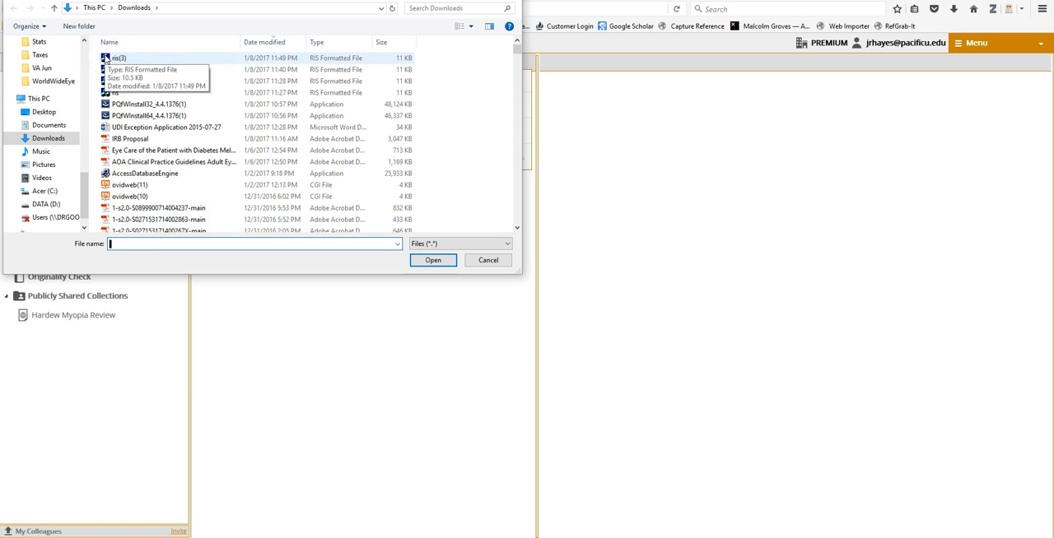
left_click(106, 58)
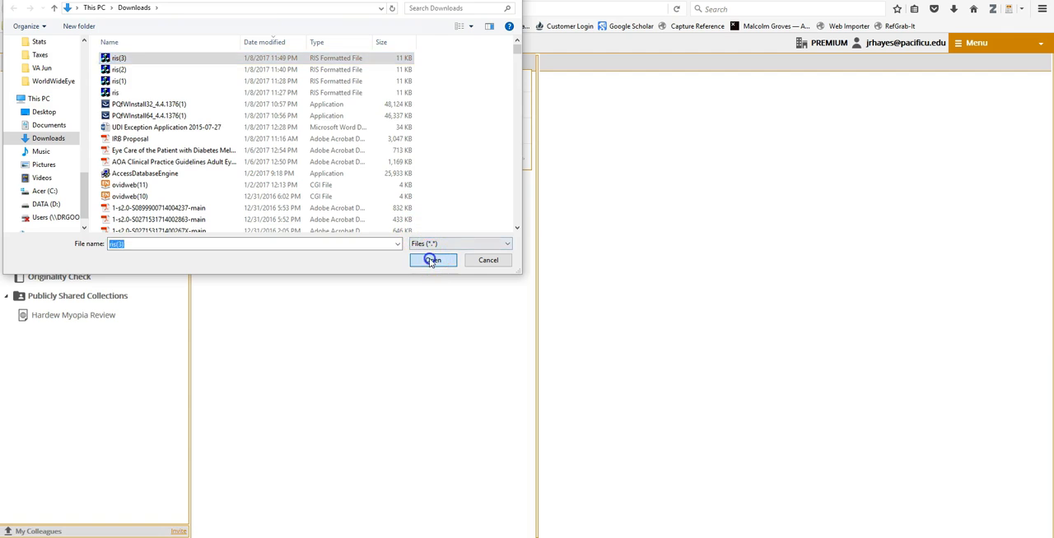
left_click(432, 259)
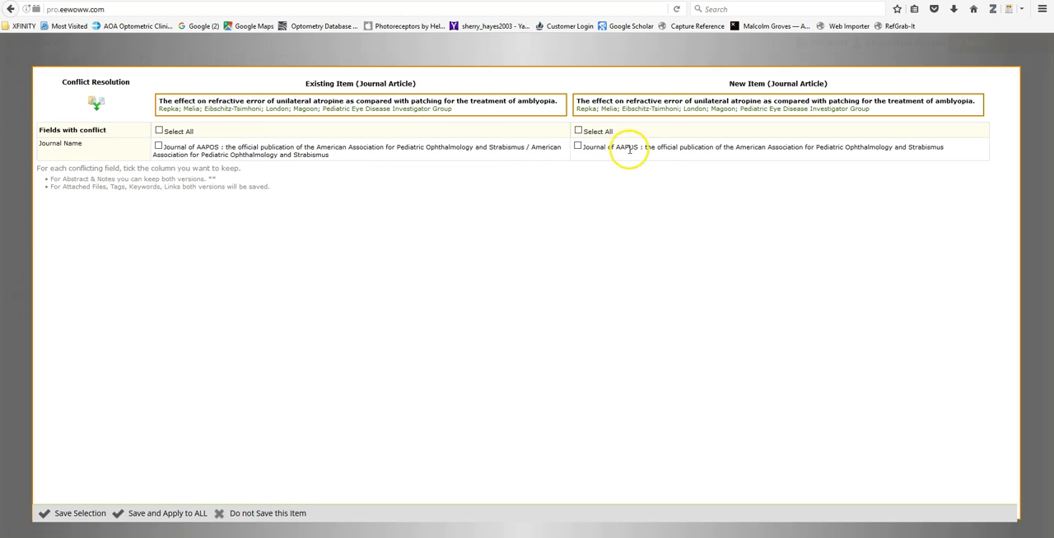
left_click(578, 146)
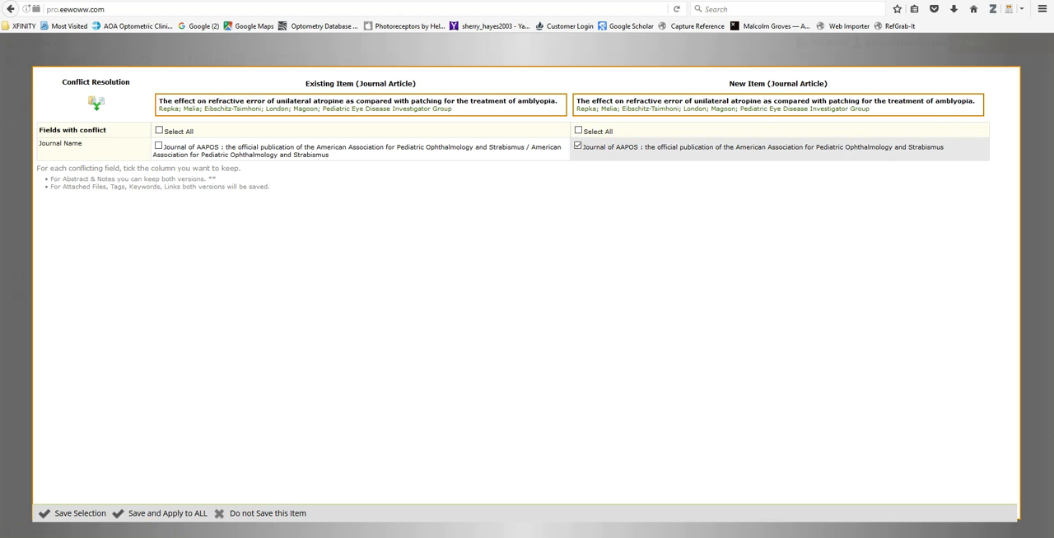
left_click(160, 512)
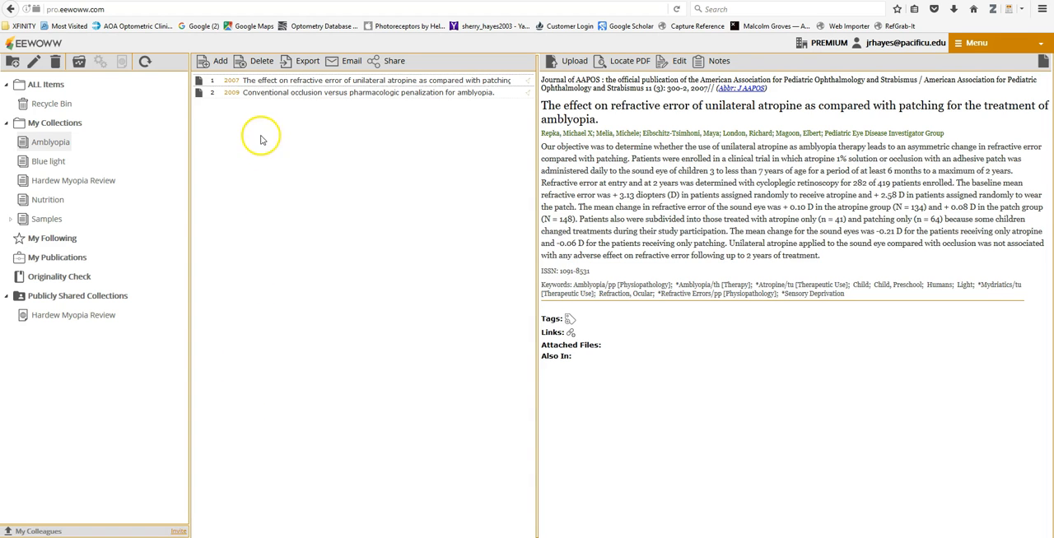
Step: Examine the details of the two imported references in the Amblyopia collection at an enlarged page size
left_click(273, 92)
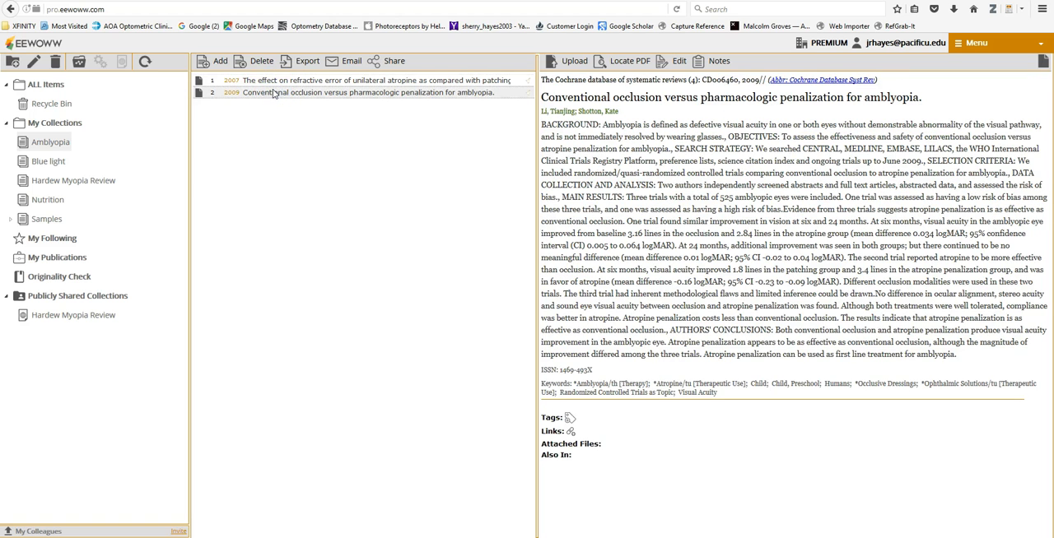
left_click(273, 81)
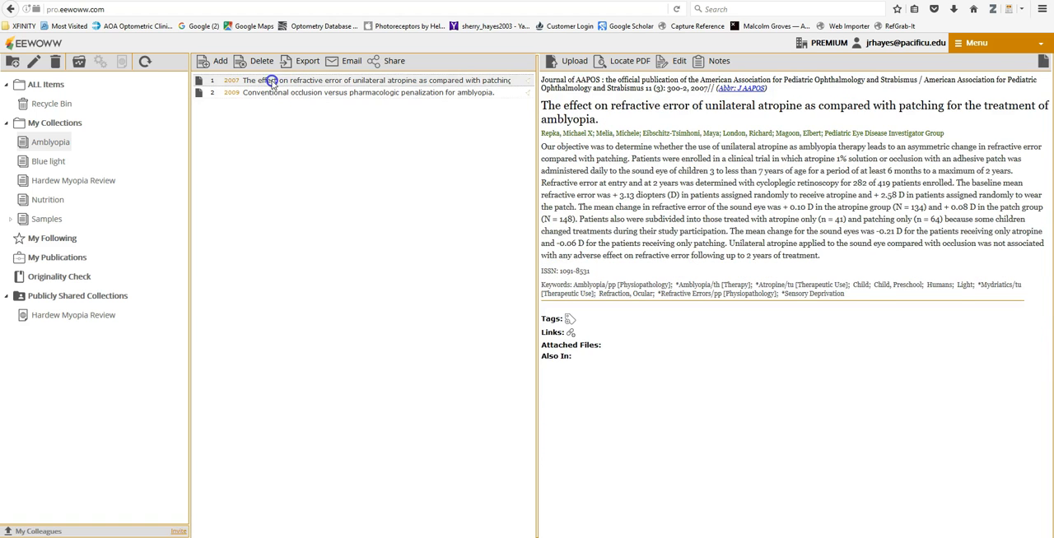
left_click(271, 93)
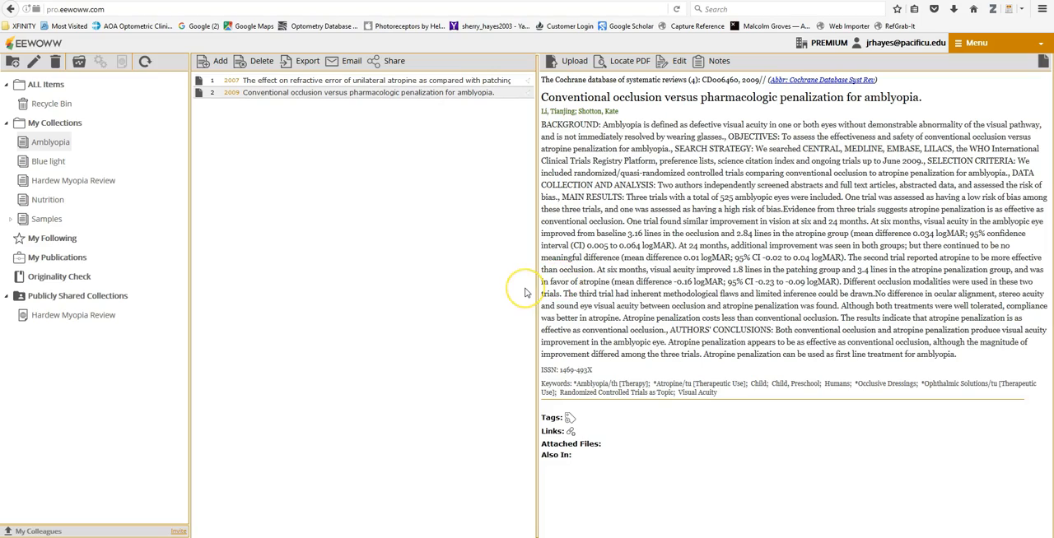
key("ctrl+plus")
key("ctrl+plus")
key("ctrl+plus")
key("ctrl+plus")
key("ctrl+plus")
key("ctrl+plus")
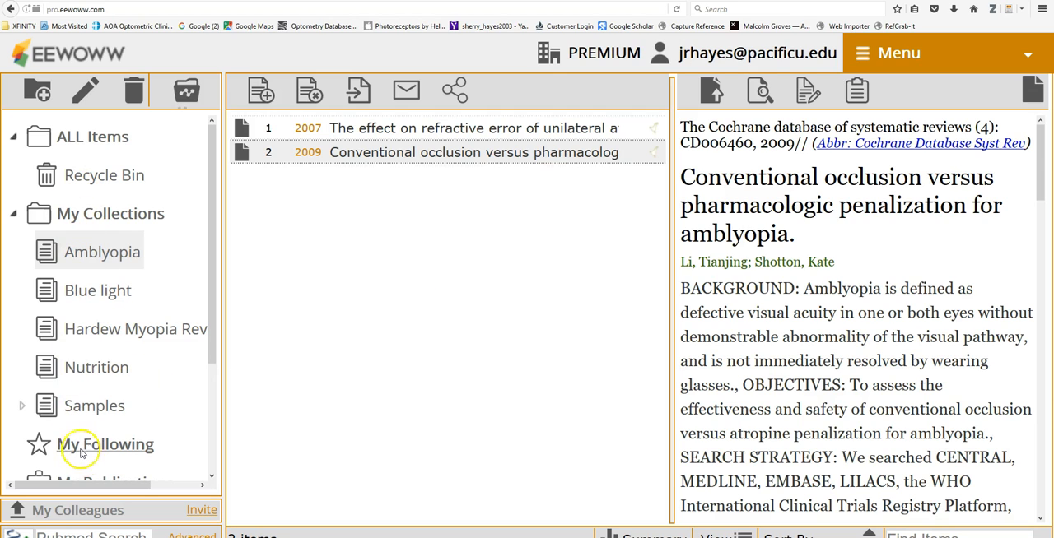
Step: Look through the Hardew Myopia Review, Blue light and Amblyopia collections, reading the 2007 atropine record and opening the 2009 conventional occlusion record
left_click(91, 330)
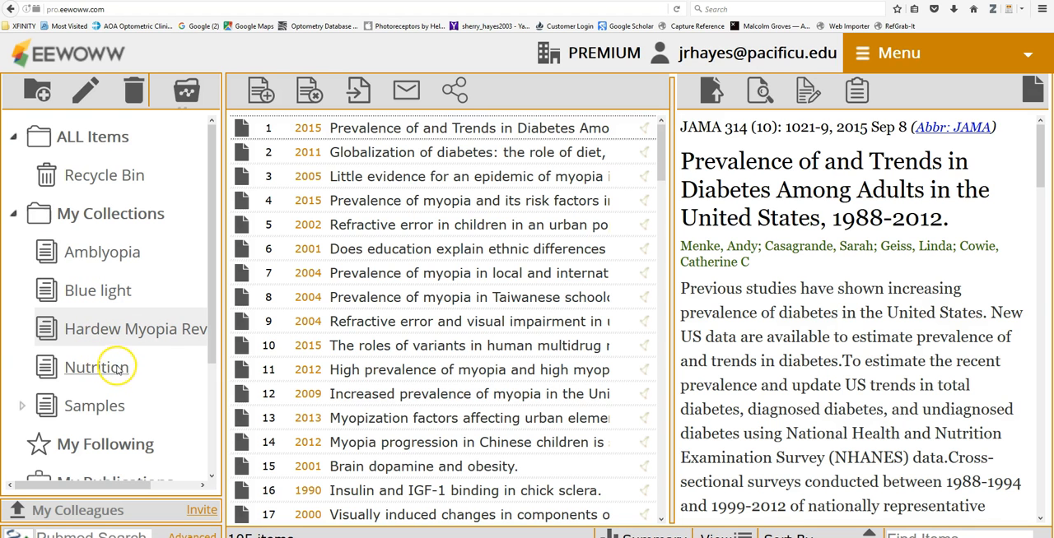
left_click(74, 298)
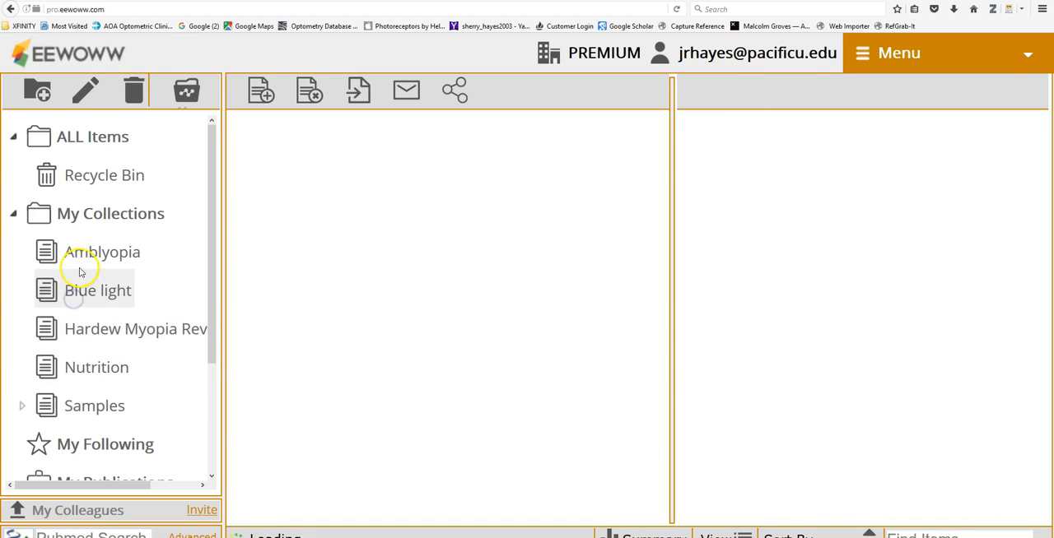
left_click(78, 248)
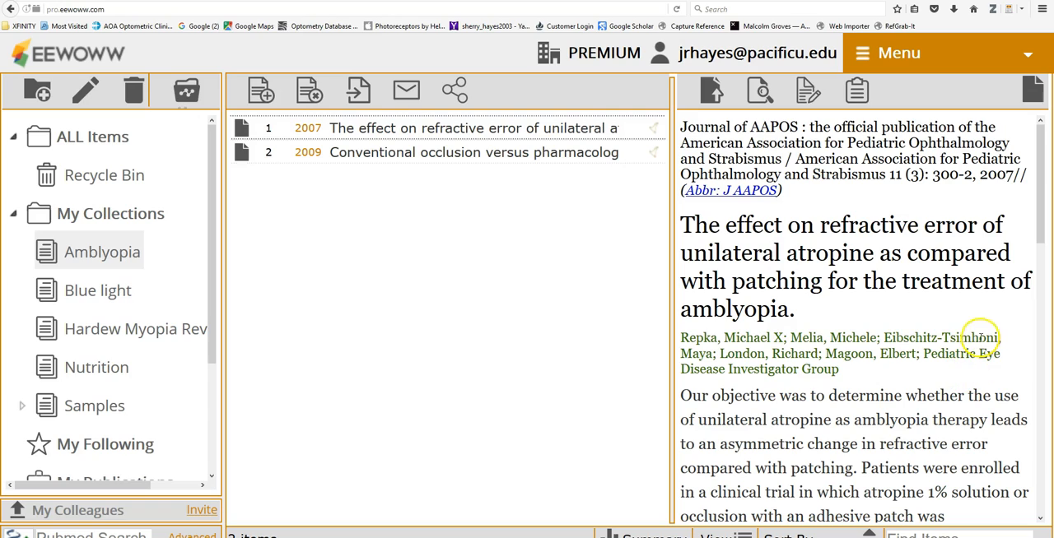
scroll(909, 354, "down", 2)
scroll(909, 354, "down", 15)
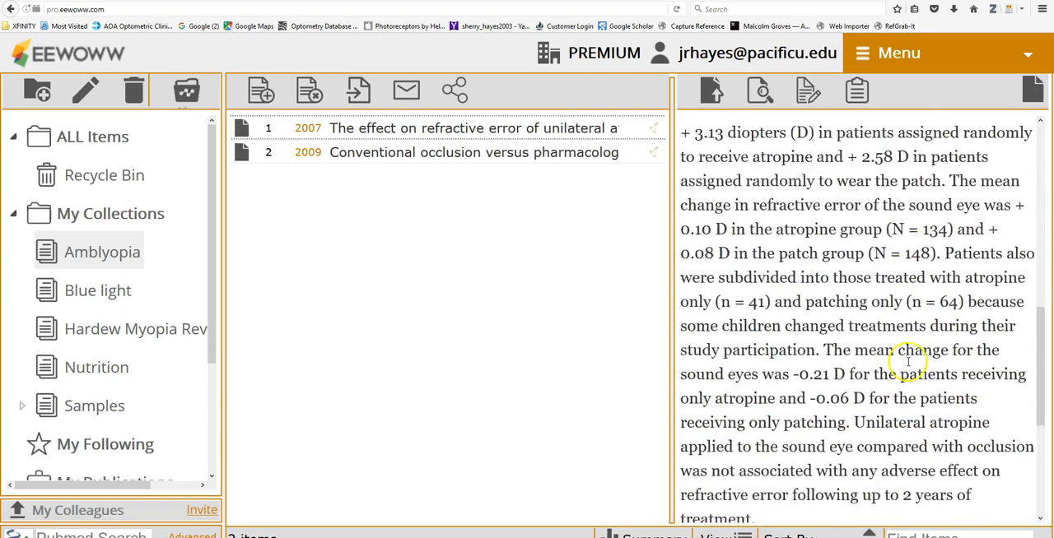
scroll(905, 369, "down", 1)
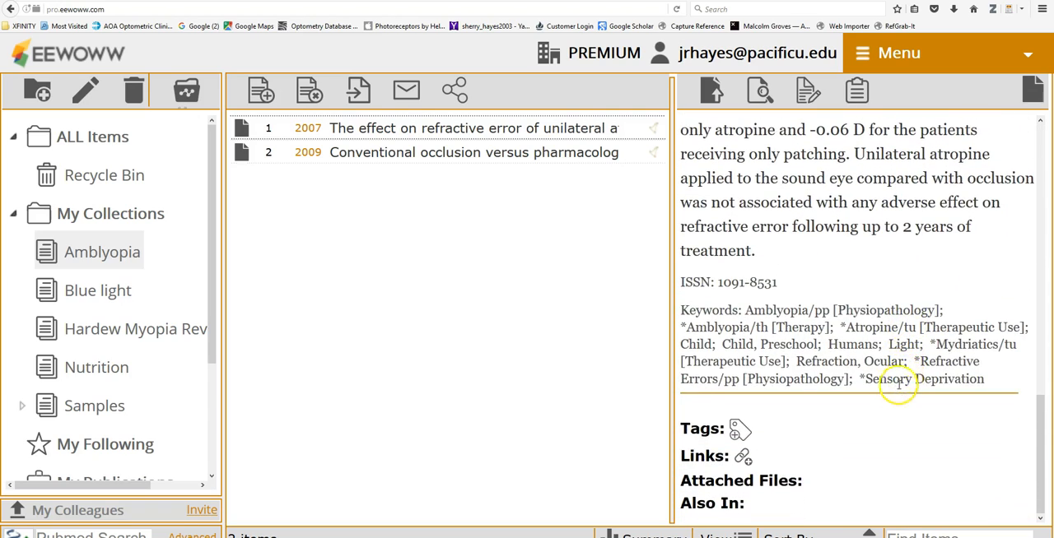
scroll(899, 388, "up", 8)
scroll(896, 388, "up", 8)
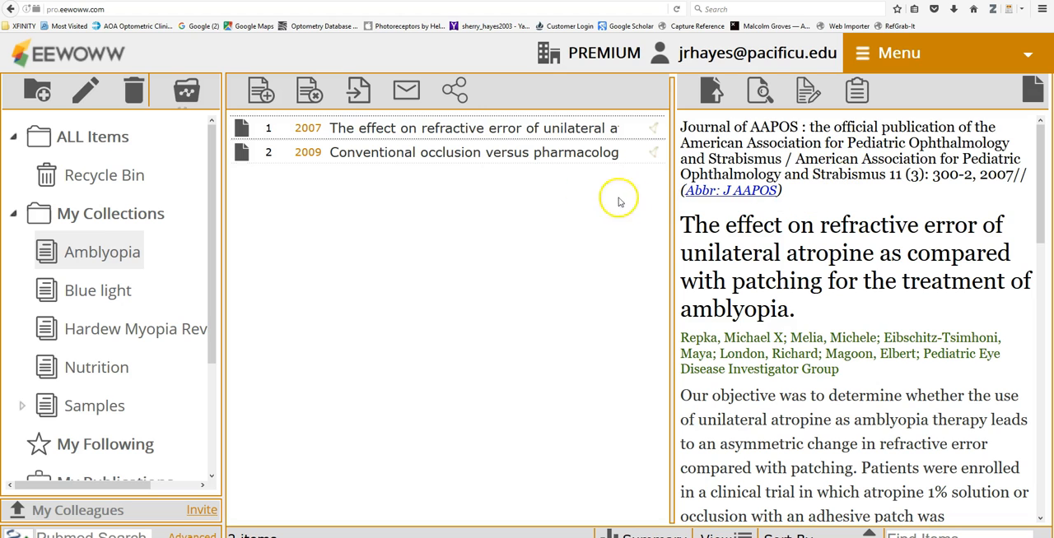
left_click(346, 153)
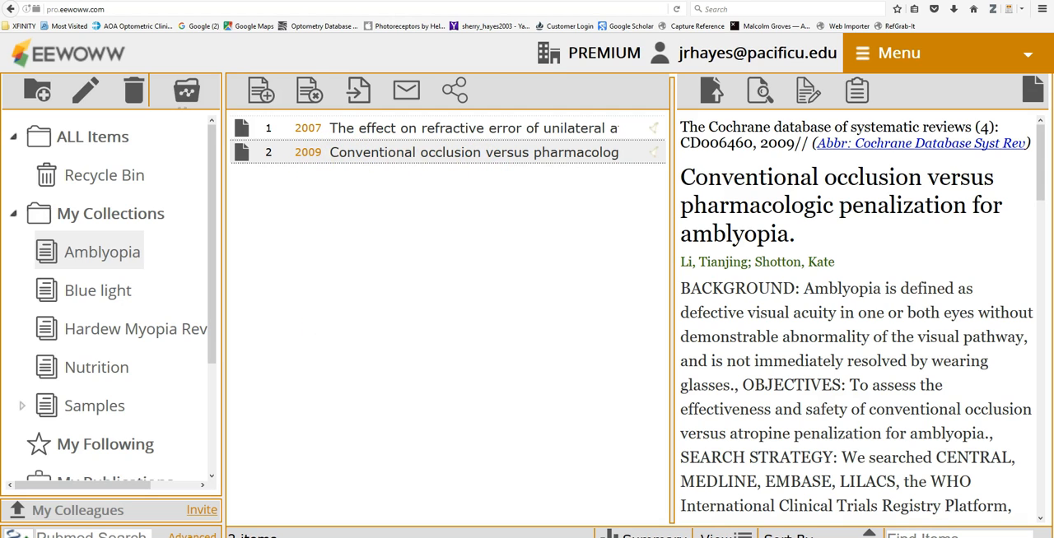
Step: Switch to the blank Word document and enter the heading "Amblyopia treatment: Patch or atropine"
mouse_move(431, 452)
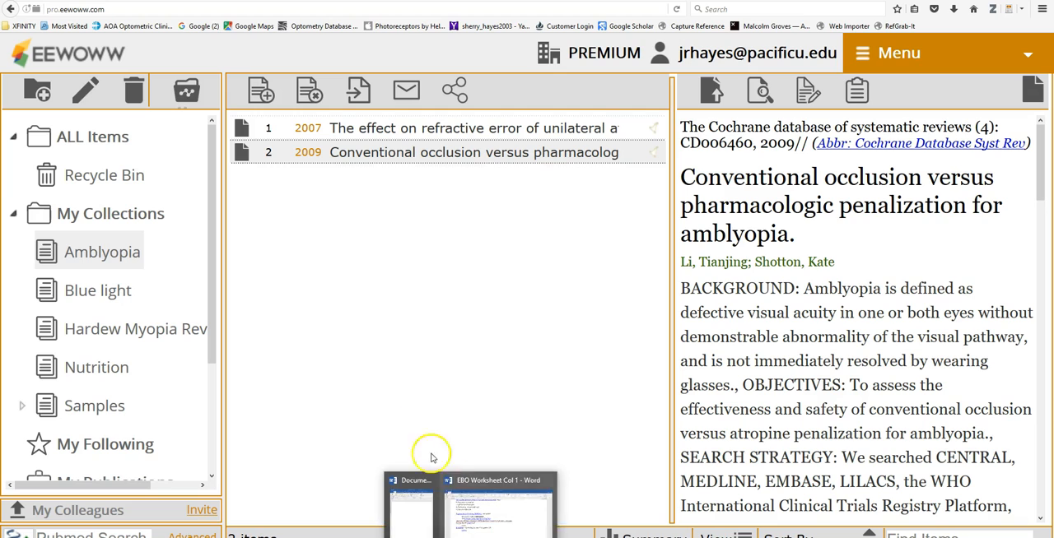
left_click(418, 514)
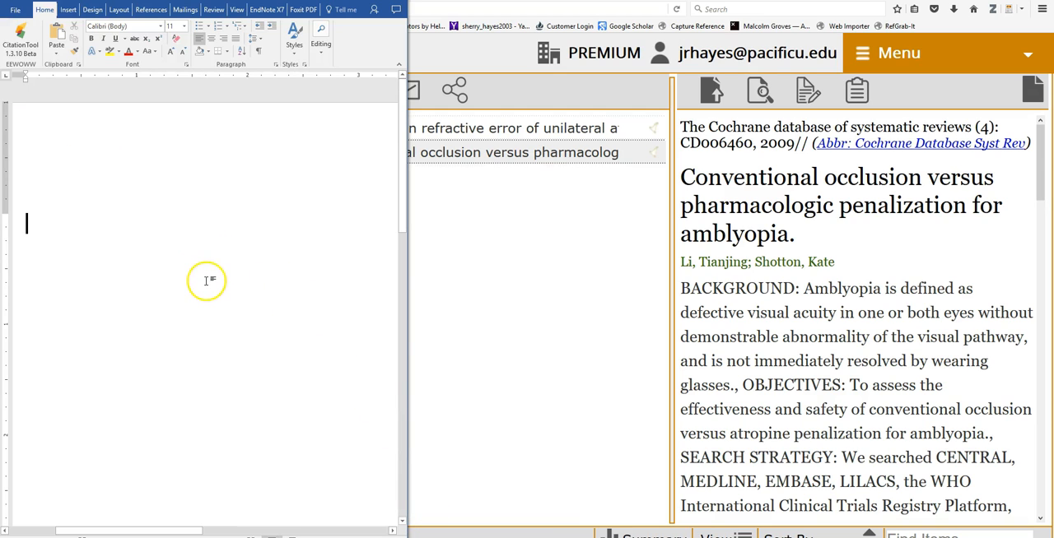
type("Am")
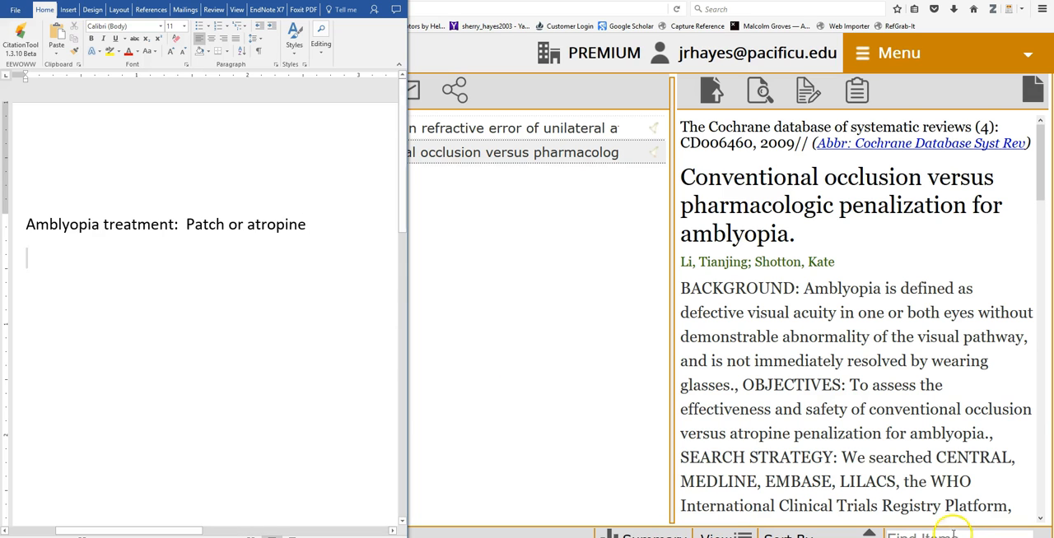
Step: Copy the conclusions text from the conventional occlusion abstract in EEWOWW and paste it below the heading in the Word document
scroll(870, 489, "down", 6)
scroll(870, 489, "down", 10)
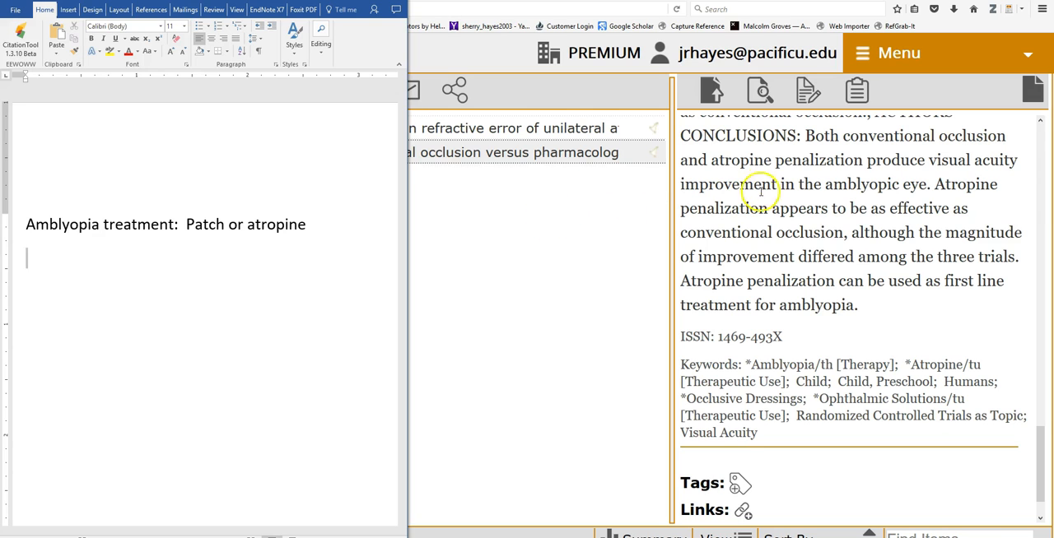
left_click_drag(806, 138, 856, 309)
key("ctrl+c")
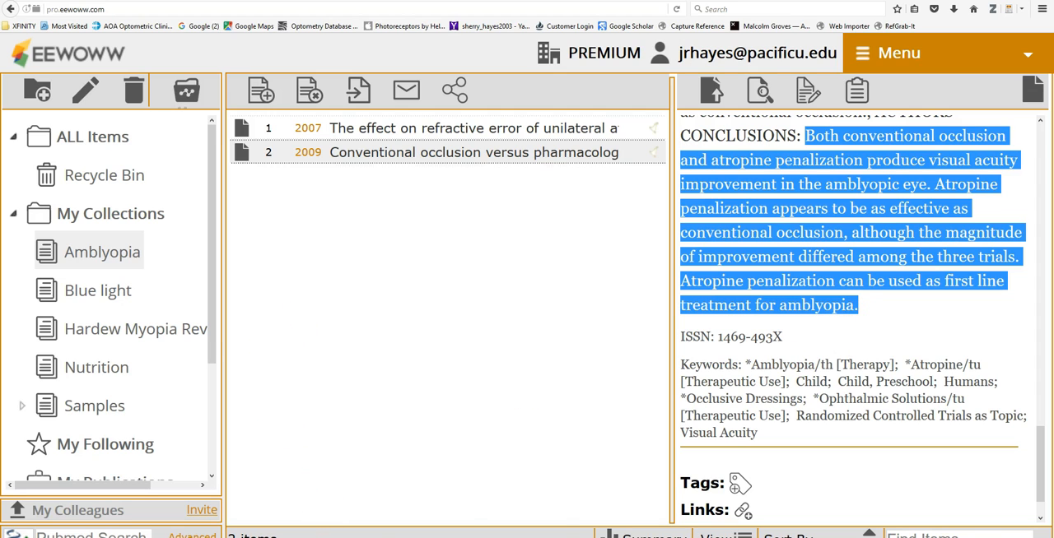
left_click(406, 464)
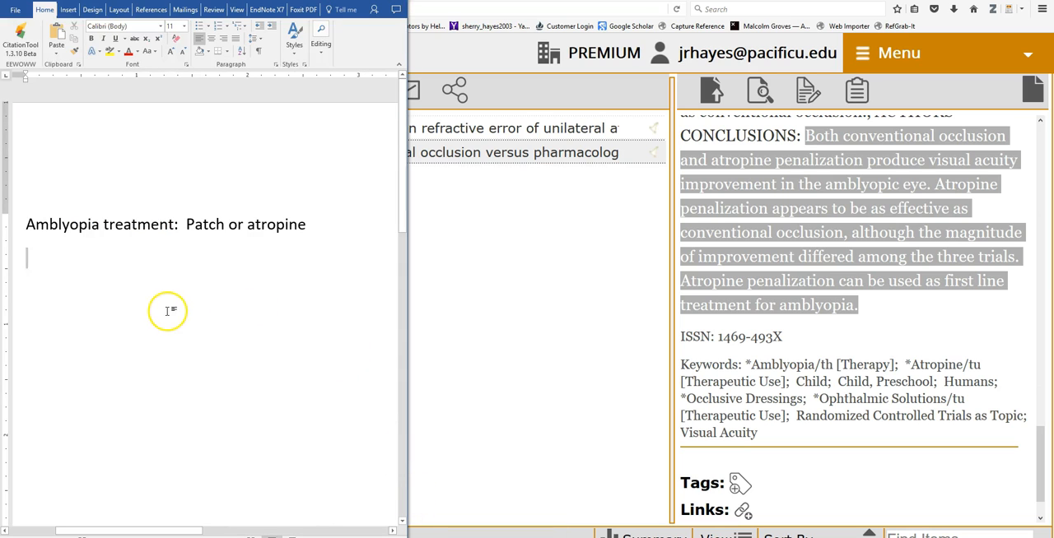
key("ctrl+v")
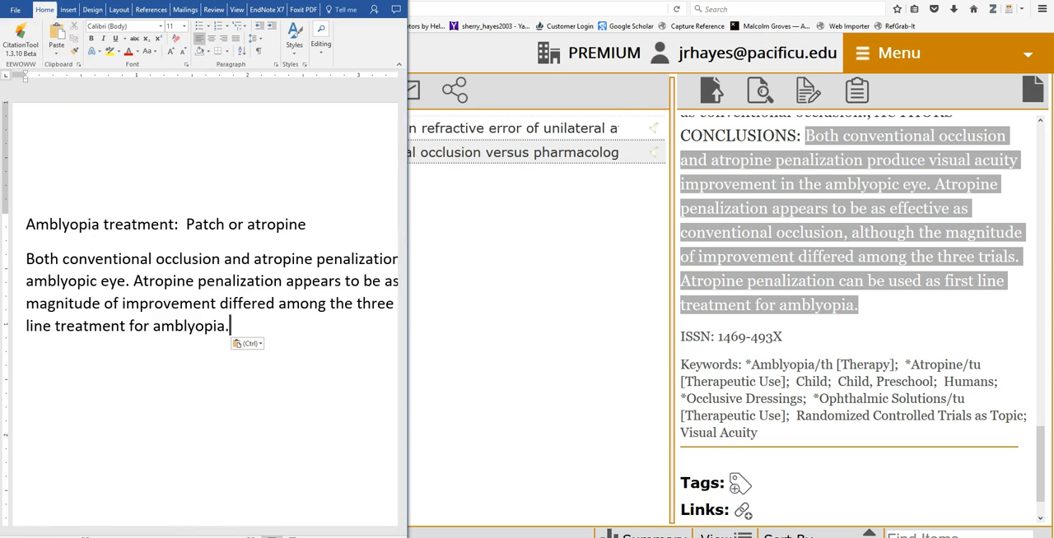
Step: Maximize the Word window, start the EEWOWW CitationTool and log in with the account e-mail and password
left_click(372, 1)
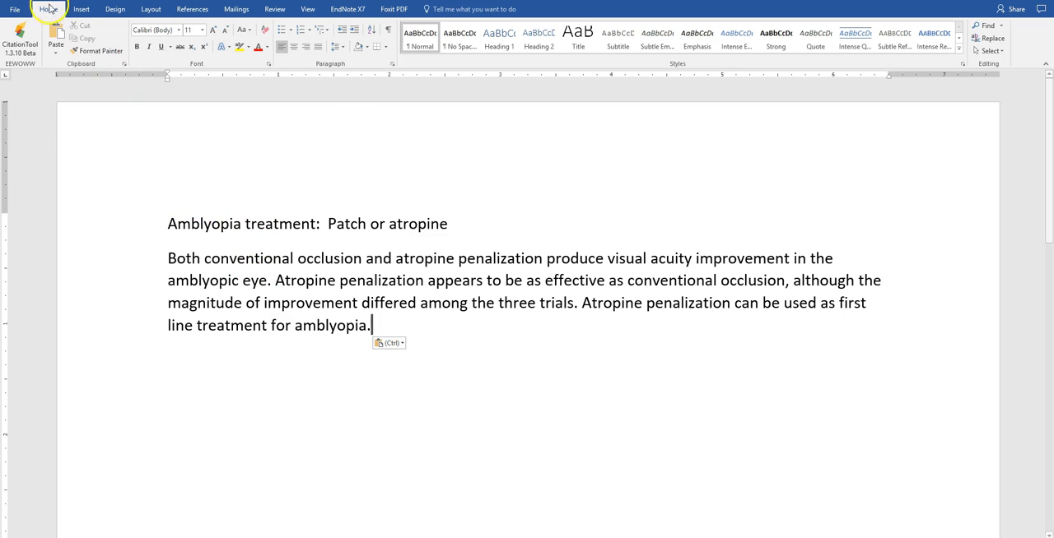
left_click(19, 38)
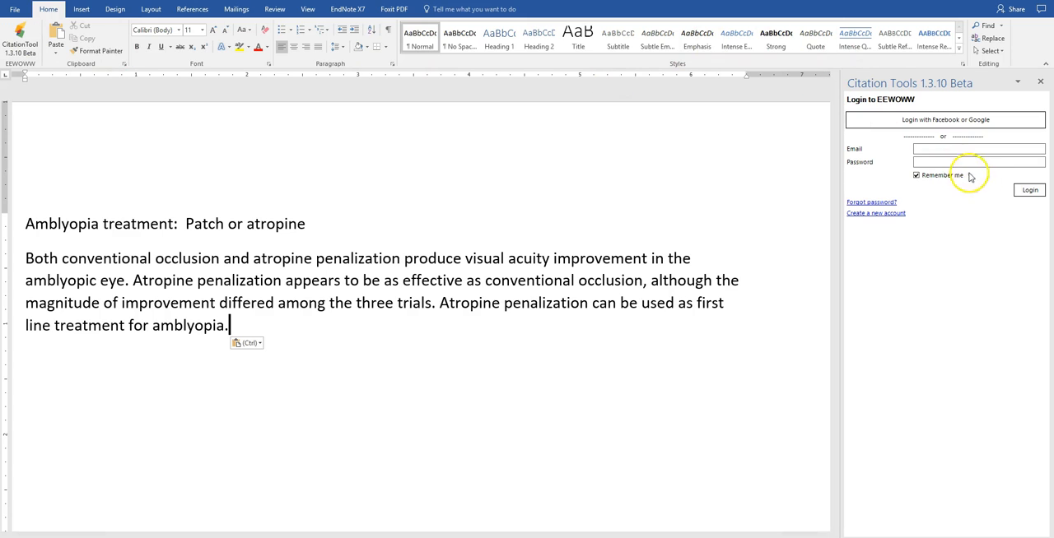
left_click(931, 151)
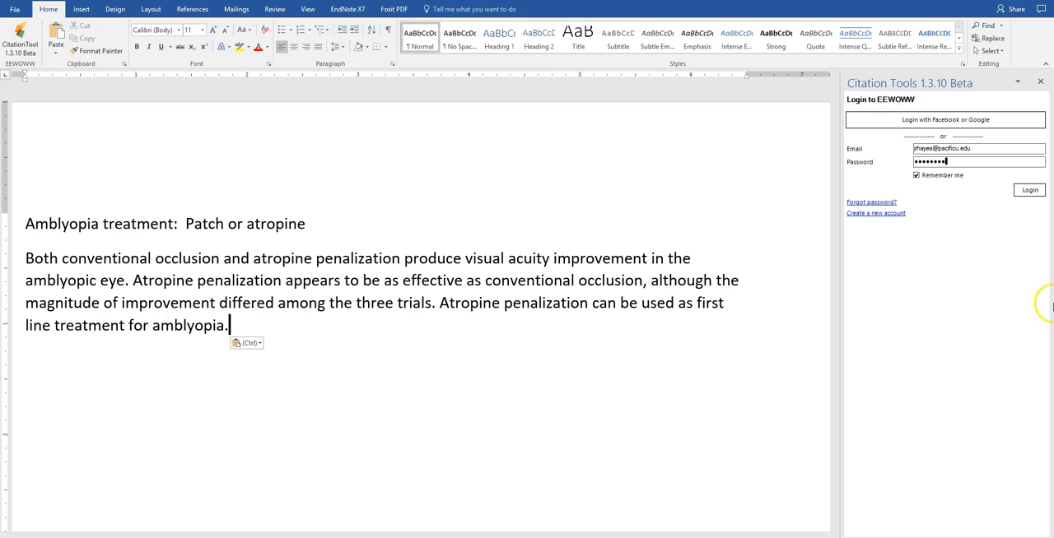
left_click(1029, 191)
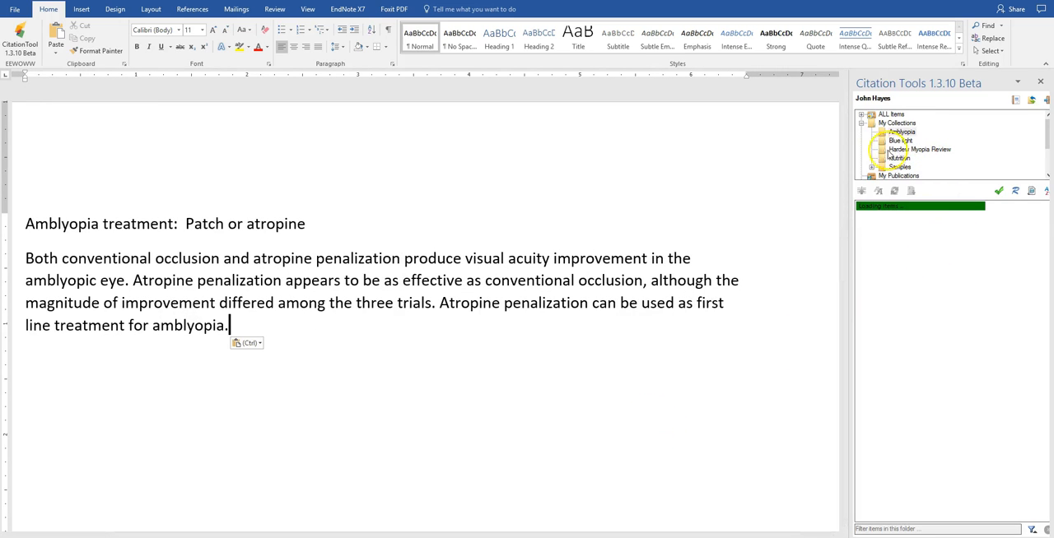
Step: Insert a citation to the 2009 "Conventional occlusion versus pharmacologic penalization for amblyopia" article from the Amblyopia collection at the end of the pasted paragraph
left_click(880, 133)
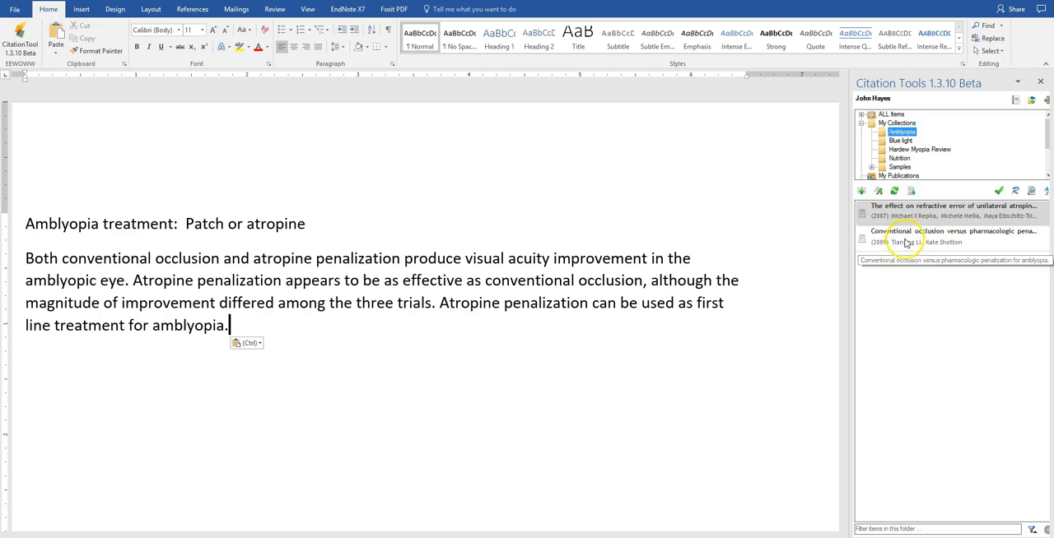
left_click(904, 241)
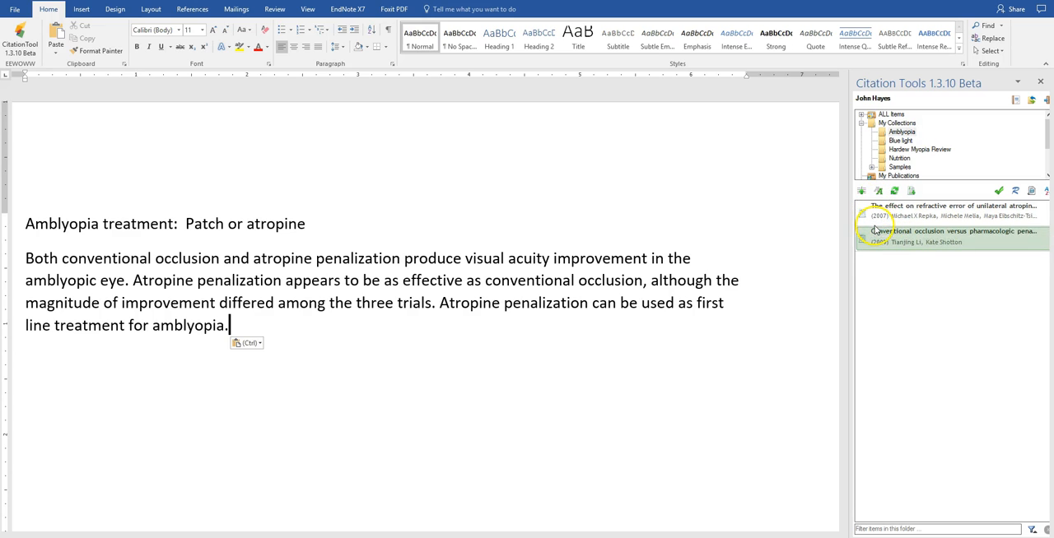
left_click(879, 238)
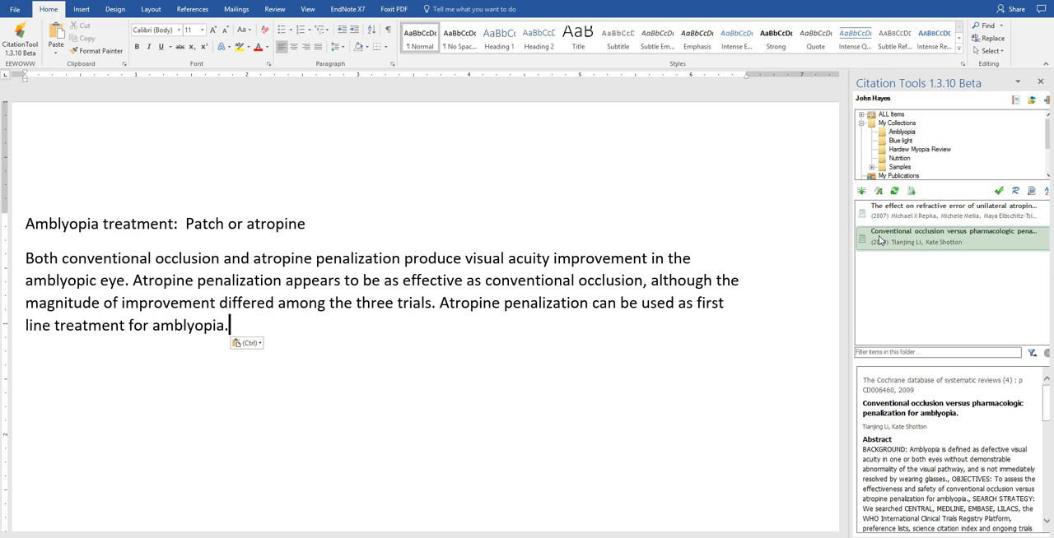
left_click(862, 192)
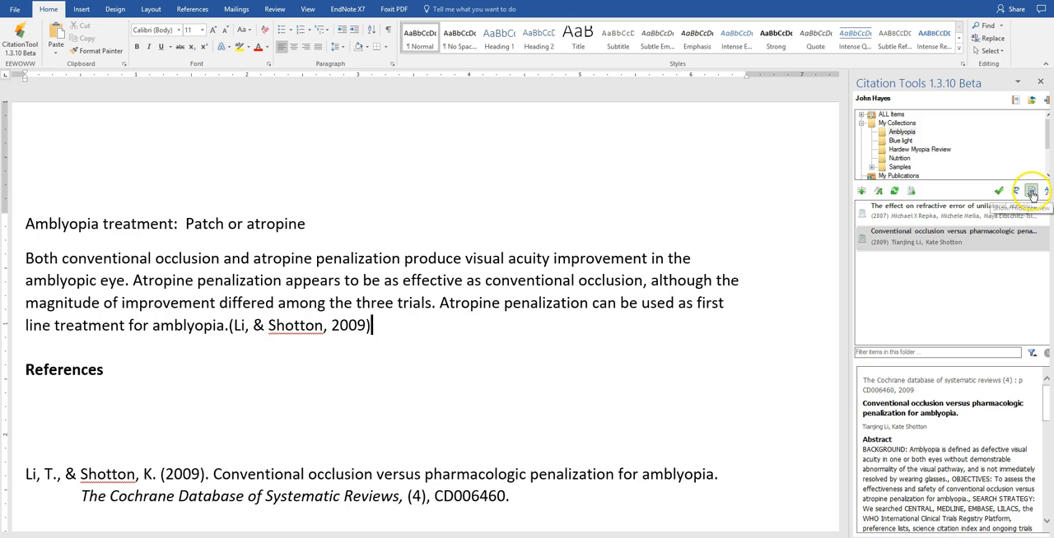
Step: Show the Blue light collection in the CitationTool and add the sentence "Blue light added for fun." after the paragraph's citation
left_click(901, 141)
left_click(871, 260)
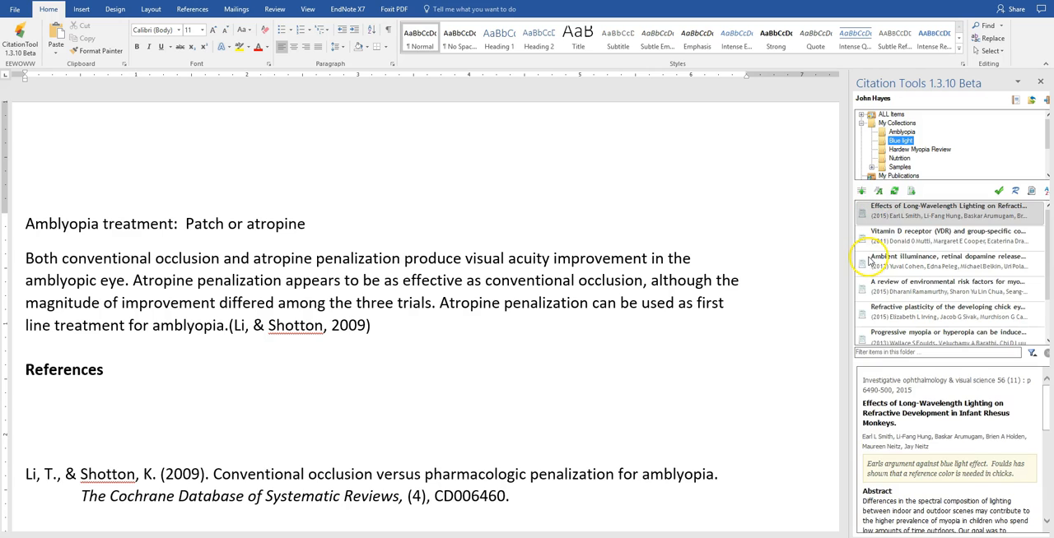
left_click(481, 331)
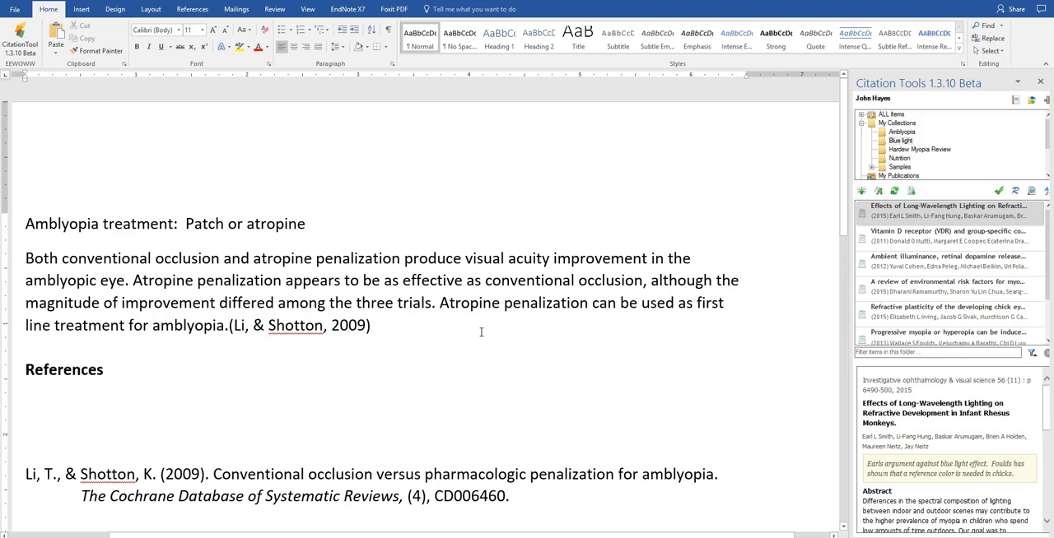
type("Blue light added for fun.")
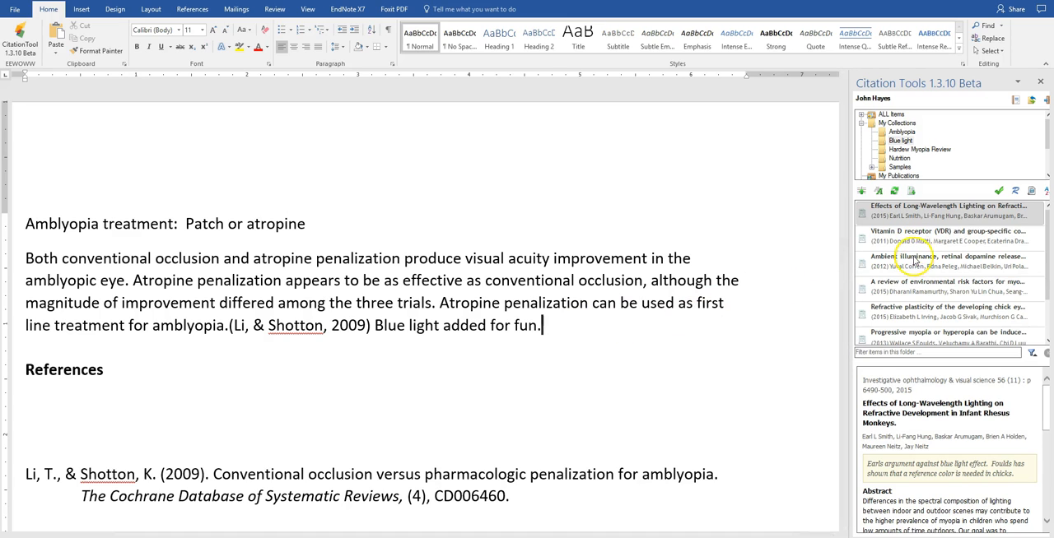
Step: Insert a citation to the 2015 "Effects of Long-Wavelength Lighting on Refractive Development in Infant Rhesus Monkeys" article after the blue light sentence
left_click(899, 214)
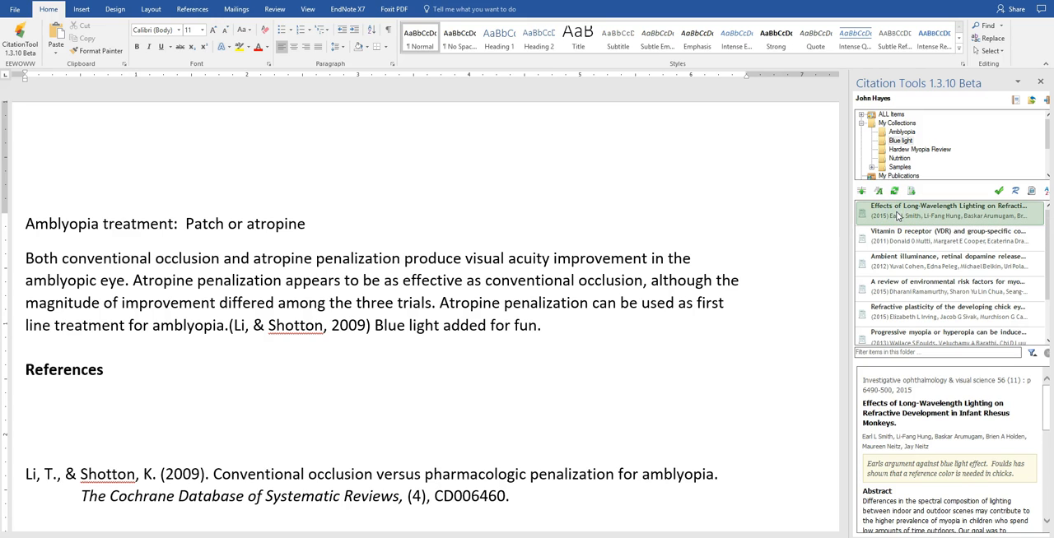
left_click(861, 190)
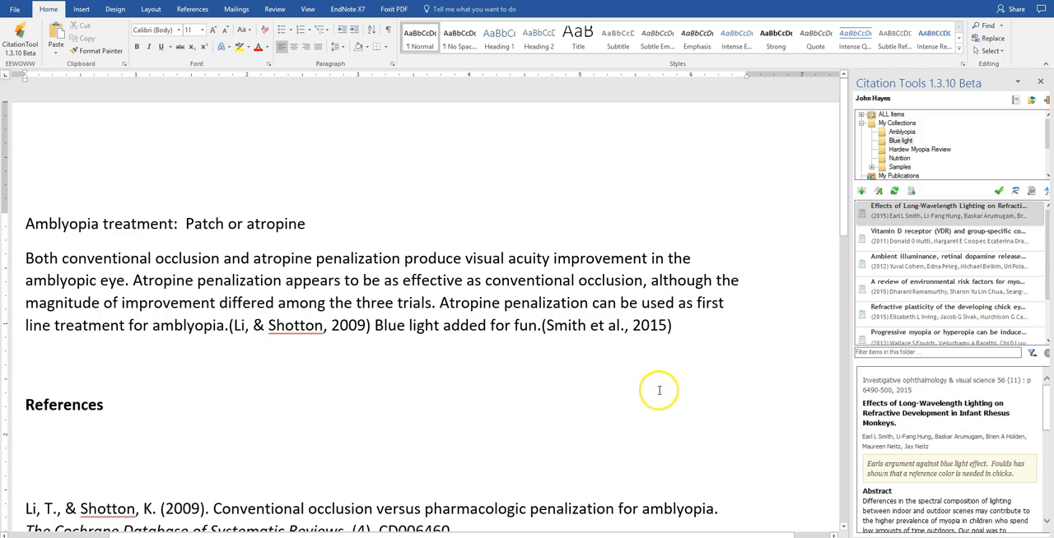
scroll(659, 390, "down", 5)
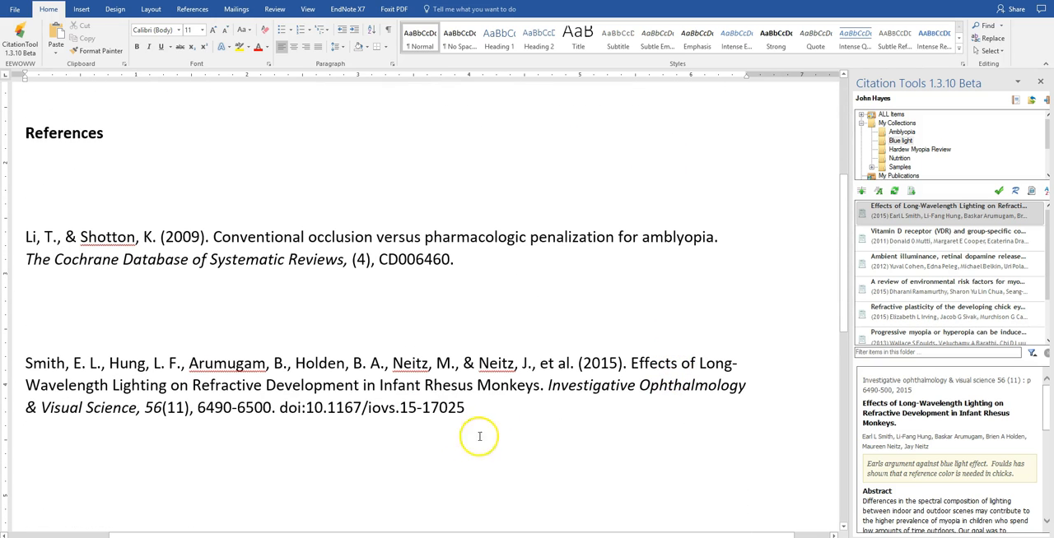